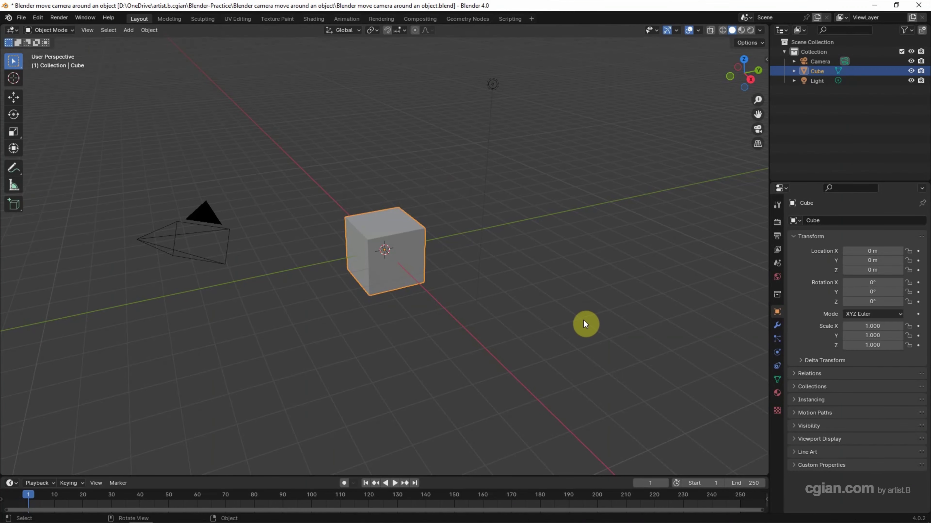
- Add a Bezier circle at the origin and scale it to 8.563 so it rings the cube and camera
{"action": "left_click", "coordinate": [187, 256]}
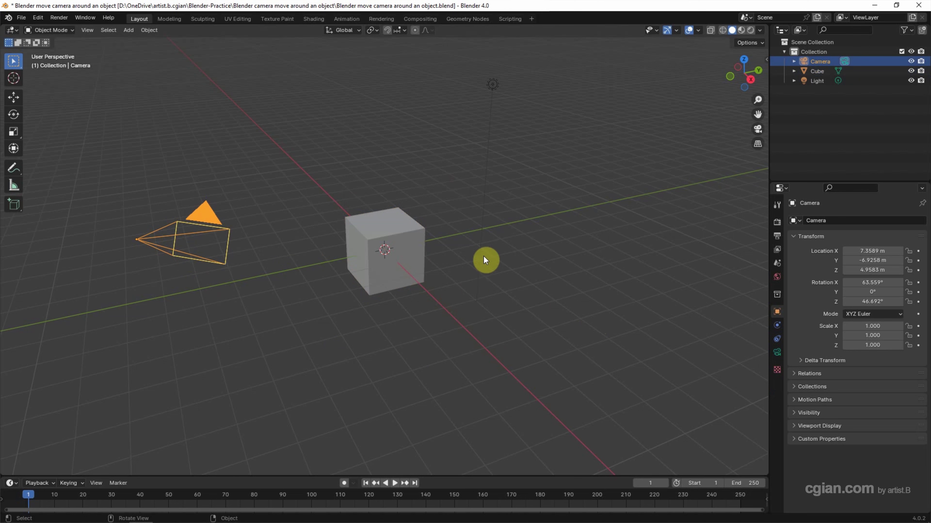
{"action": "left_click", "coordinate": [410, 246]}
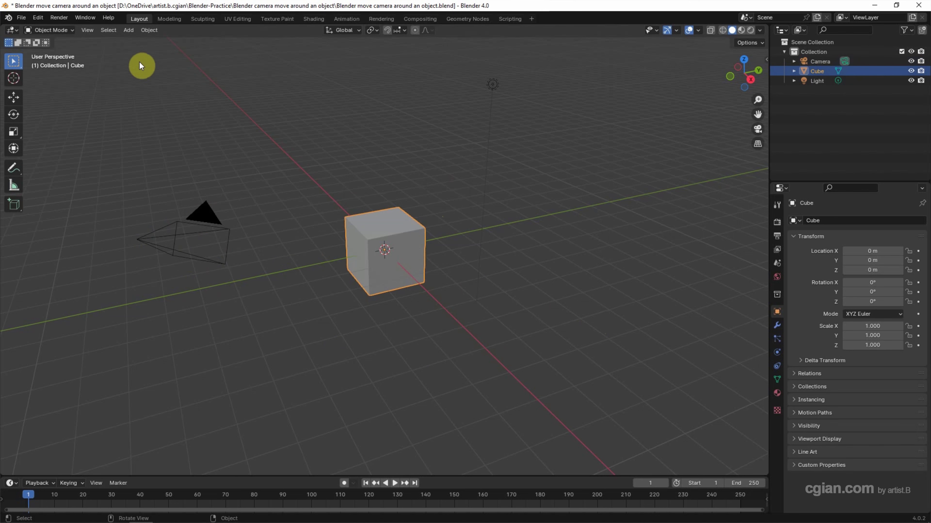
{"action": "left_click", "coordinate": [128, 31]}
{"action": "mouse_move", "coordinate": [140, 52]}
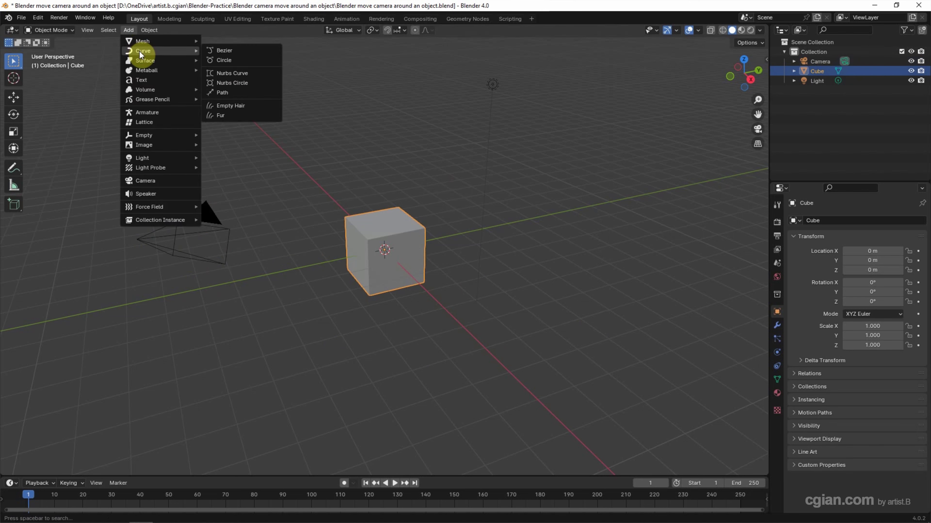
{"action": "left_click", "coordinate": [233, 61]}
{"action": "key", "text": "s"}
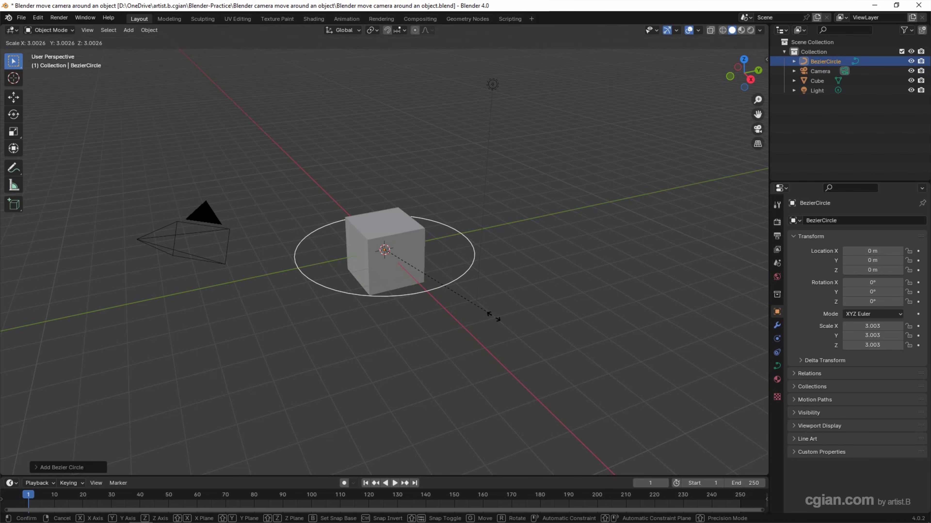
{"action": "left_click", "coordinate": [707, 409]}
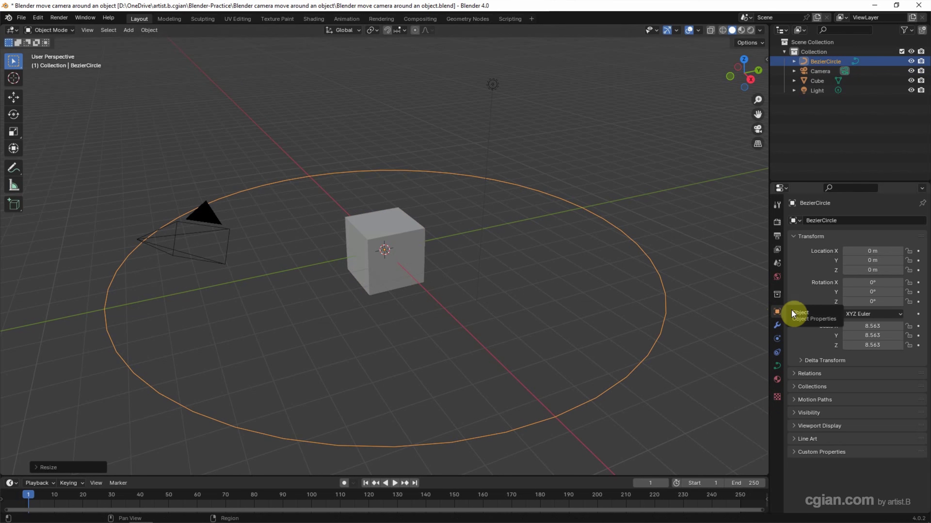
- Set the Cube as the Bezier circle's parent in Relations, test by moving the cube, then cancel
{"action": "left_click", "coordinate": [794, 373]}
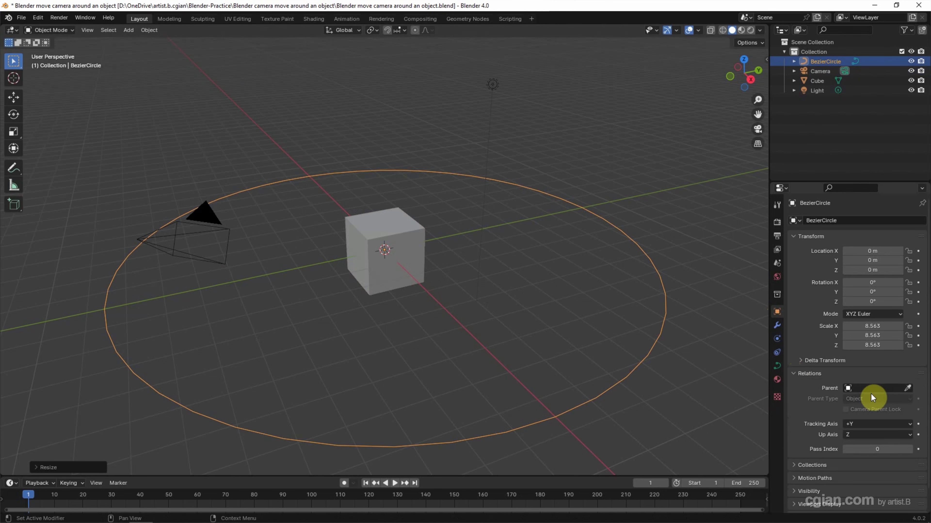
{"action": "left_click", "coordinate": [907, 388]}
{"action": "left_click", "coordinate": [414, 253]}
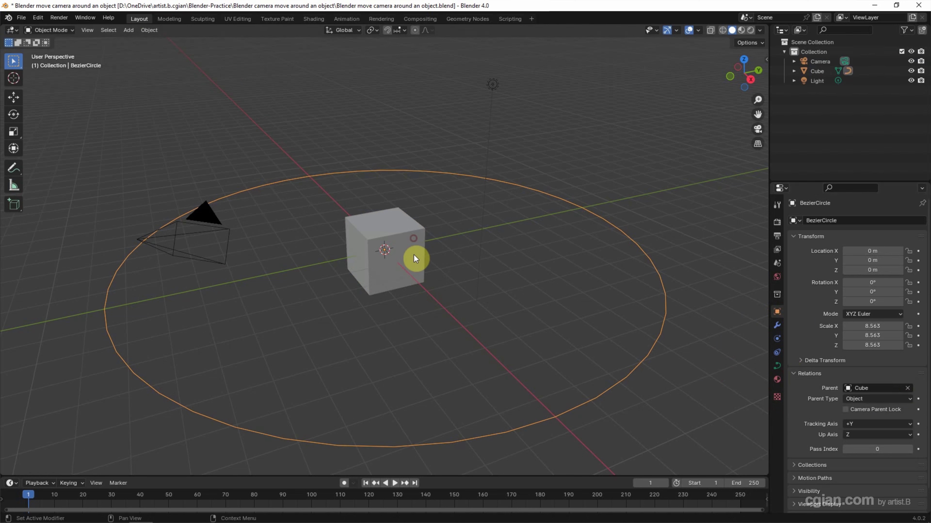
{"action": "left_click", "coordinate": [413, 255]}
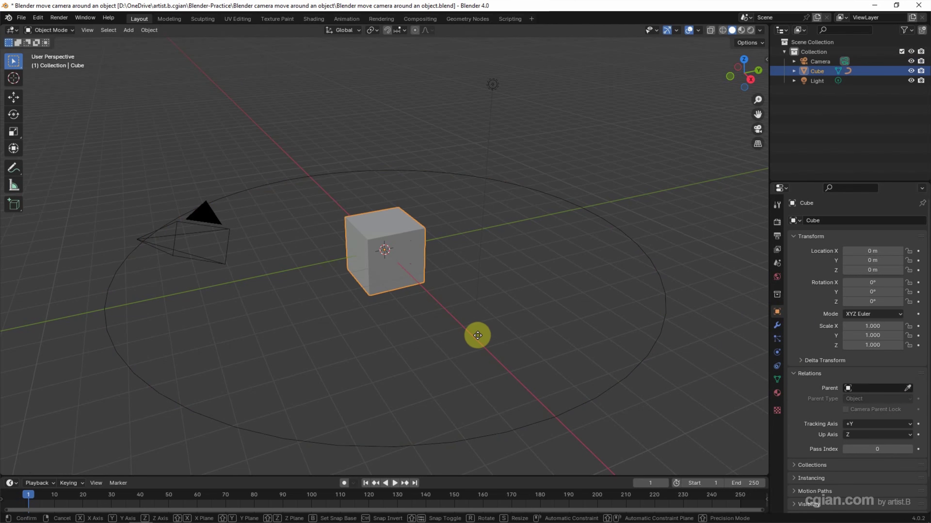
{"action": "key", "text": "g"}
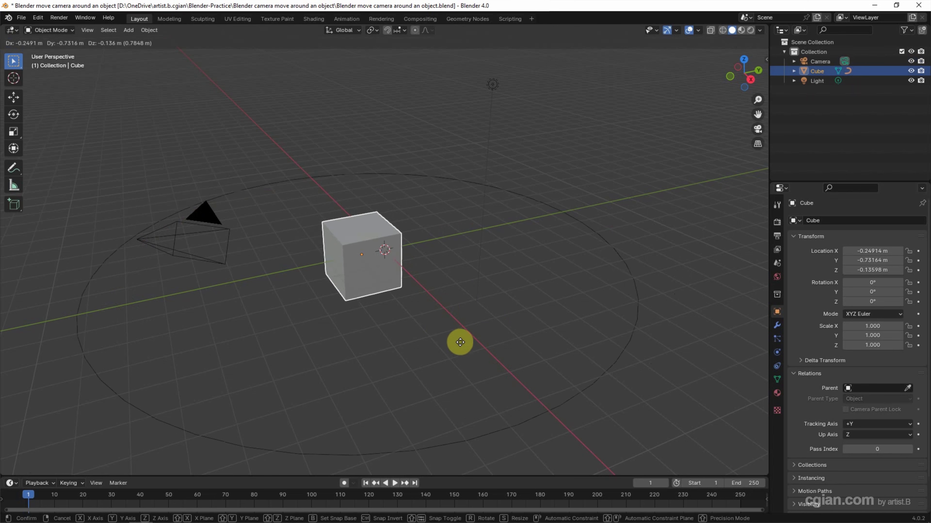
{"action": "key", "text": "Escape"}
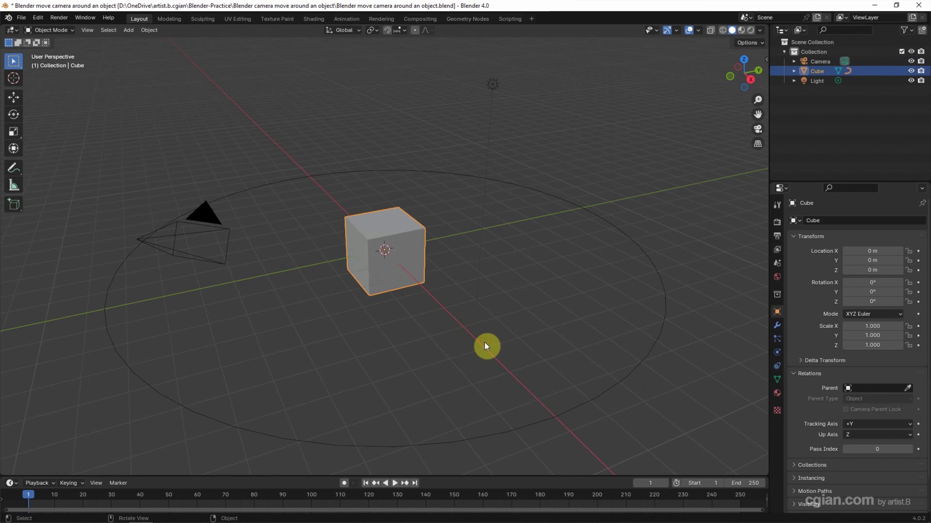
{"action": "left_click", "coordinate": [170, 251]}
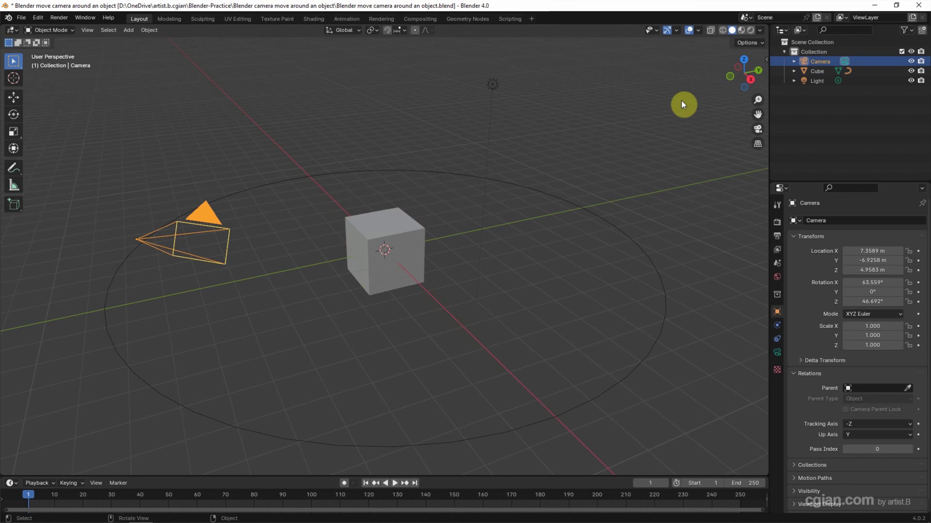
- Reset the camera's X, Y and Z location to 0 and hide the Cube in the Outliner
{"action": "left_click_drag", "start_coordinate": [766, 57], "coordinate": [701, 99]}
{"action": "type", "text": "0"}
{"action": "key", "text": "Return"}
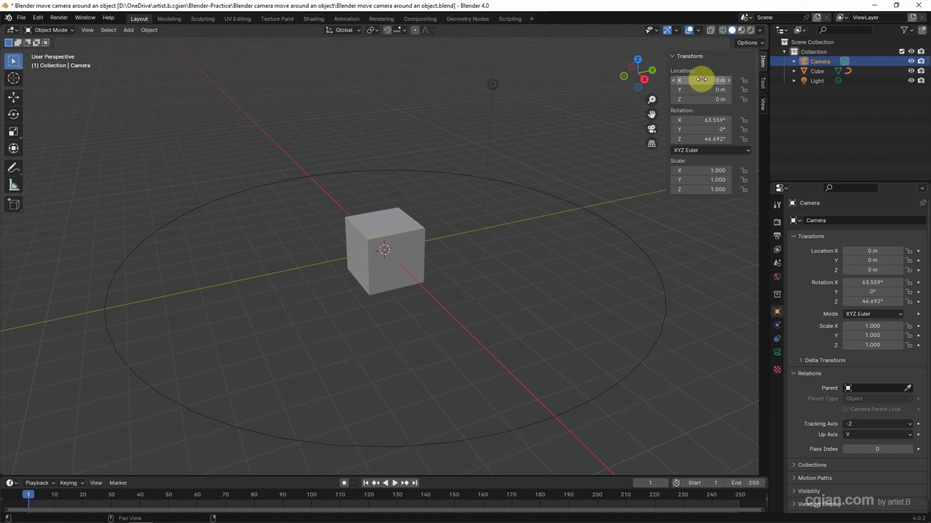
{"action": "left_click", "coordinate": [912, 71]}
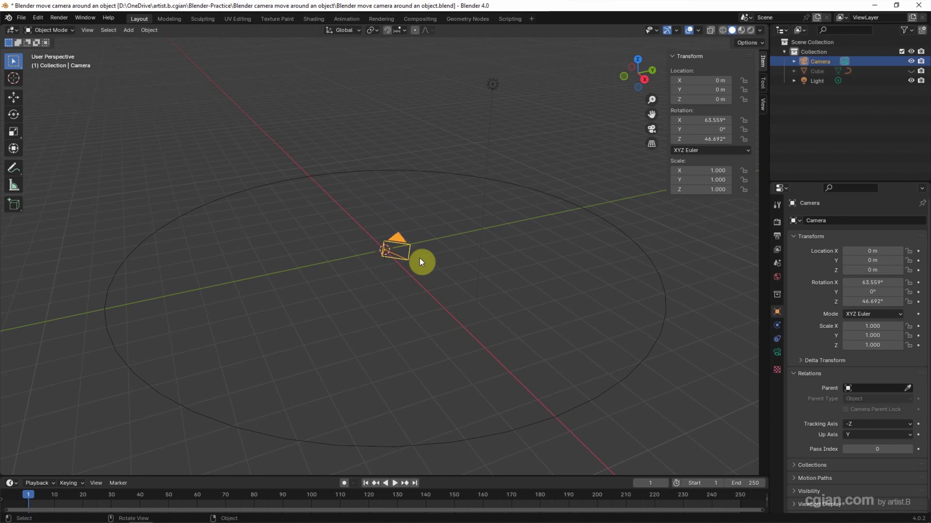
- Give the camera a Follow Path constraint targeting BezierCircle with an offset of -8.8
{"action": "left_click", "coordinate": [778, 339]}
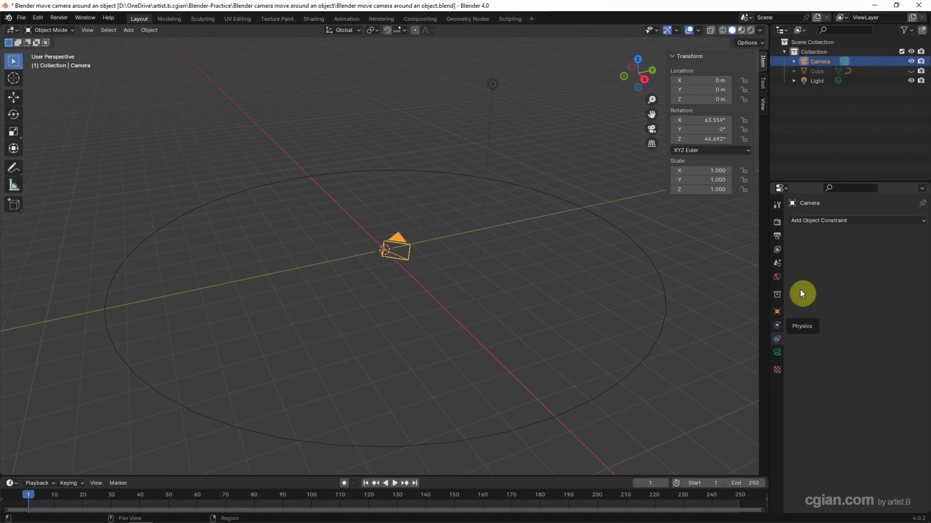
{"action": "left_click", "coordinate": [828, 221]}
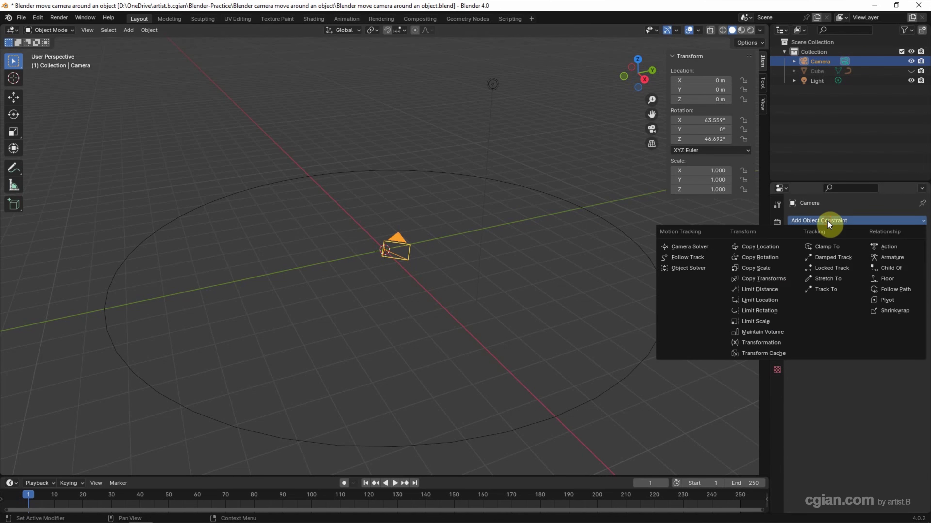
{"action": "left_click", "coordinate": [885, 289]}
{"action": "left_click", "coordinate": [905, 251]}
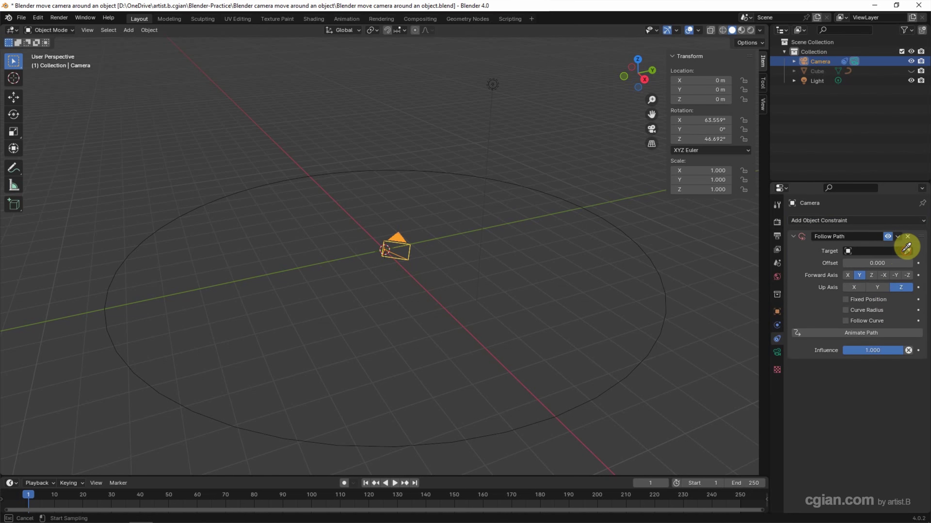
{"action": "left_click", "coordinate": [658, 267]}
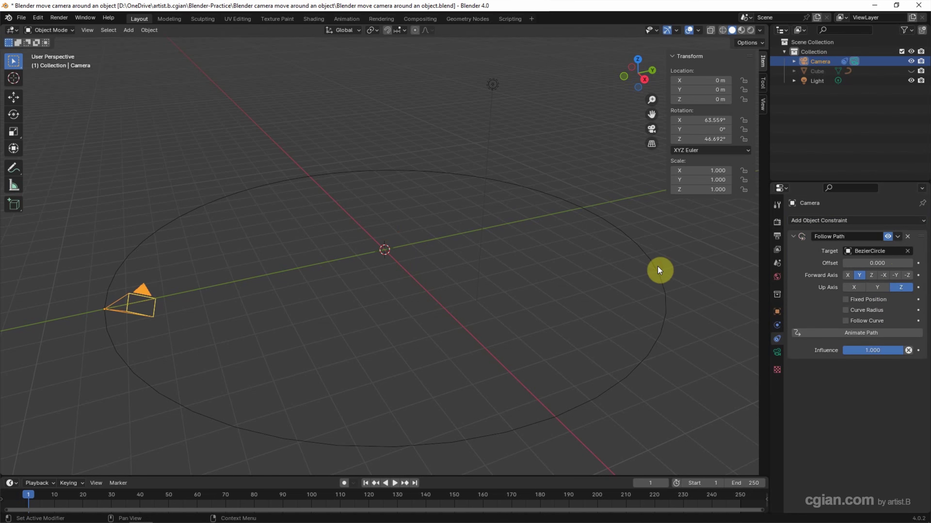
{"action": "left_click_drag", "start_coordinate": [851, 263], "coordinate": [759, 259]}
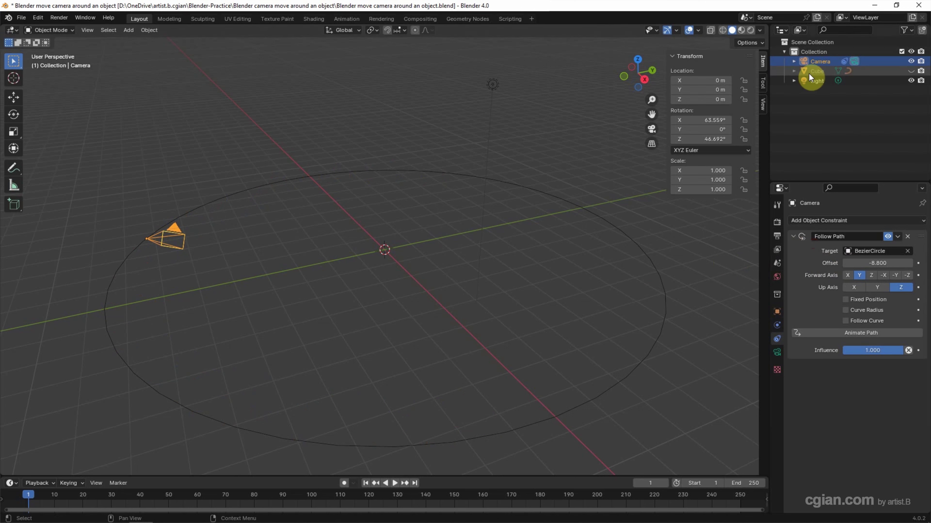
- Unhide the Cube, add a Track To constraint aimed at it, and drag the path offset to -60.7
{"action": "left_click", "coordinate": [911, 71]}
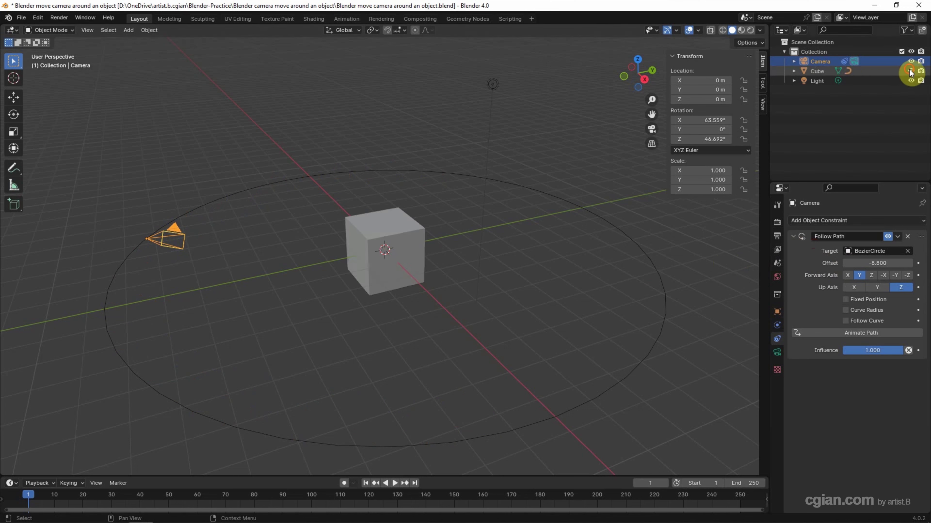
{"action": "left_click", "coordinate": [848, 221]}
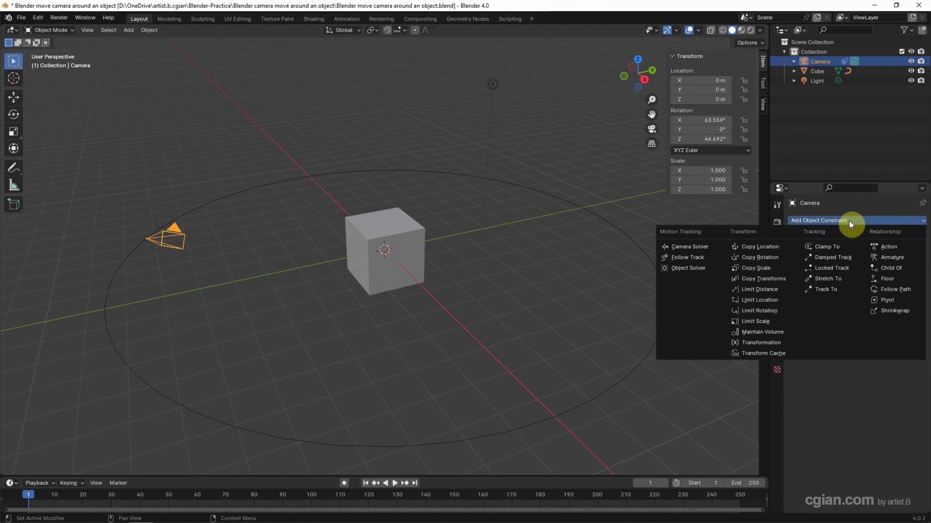
{"action": "left_click", "coordinate": [823, 291]}
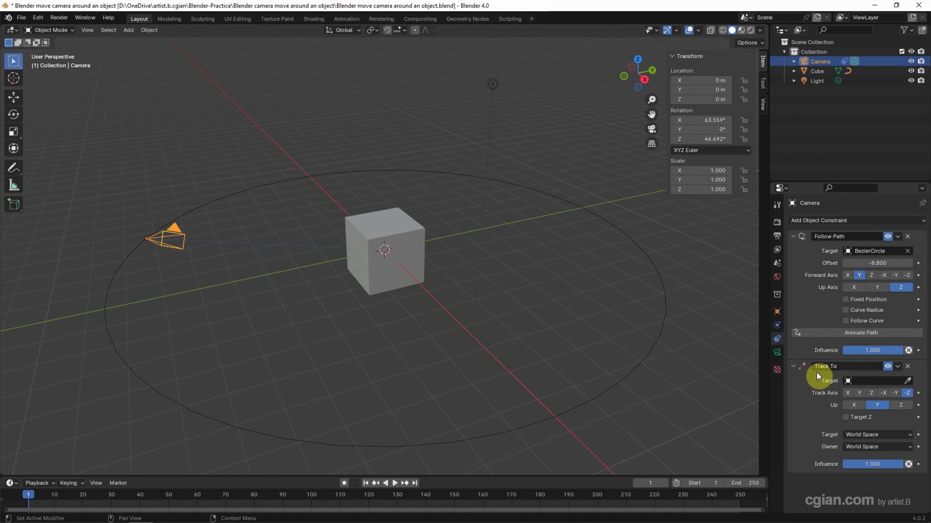
{"action": "left_click", "coordinate": [908, 381]}
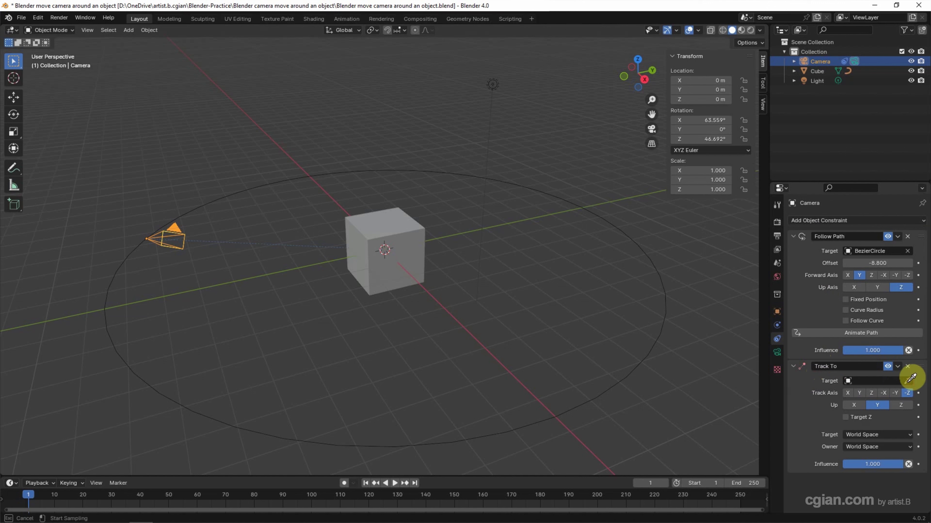
{"action": "left_click", "coordinate": [417, 238]}
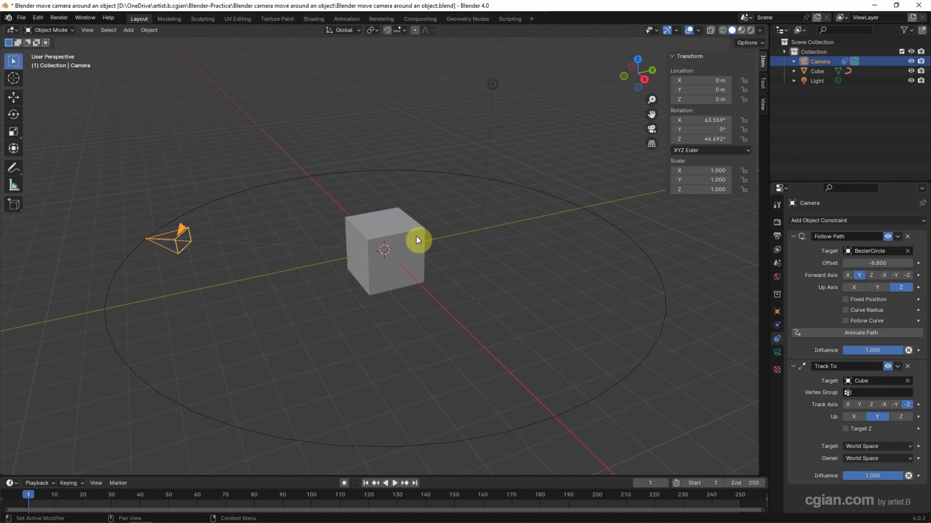
{"action": "left_click_drag", "start_coordinate": [850, 263], "coordinate": [874, 261]}
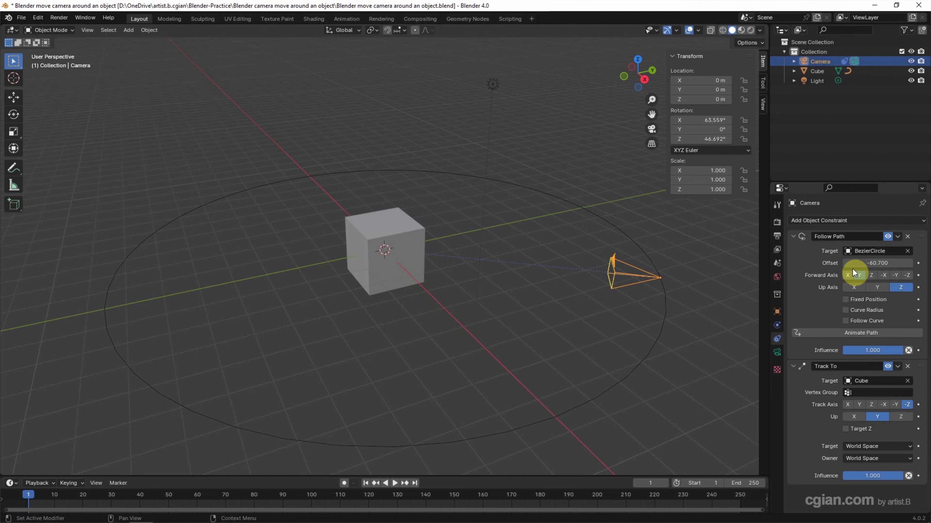
{"action": "left_click", "coordinate": [865, 264]}
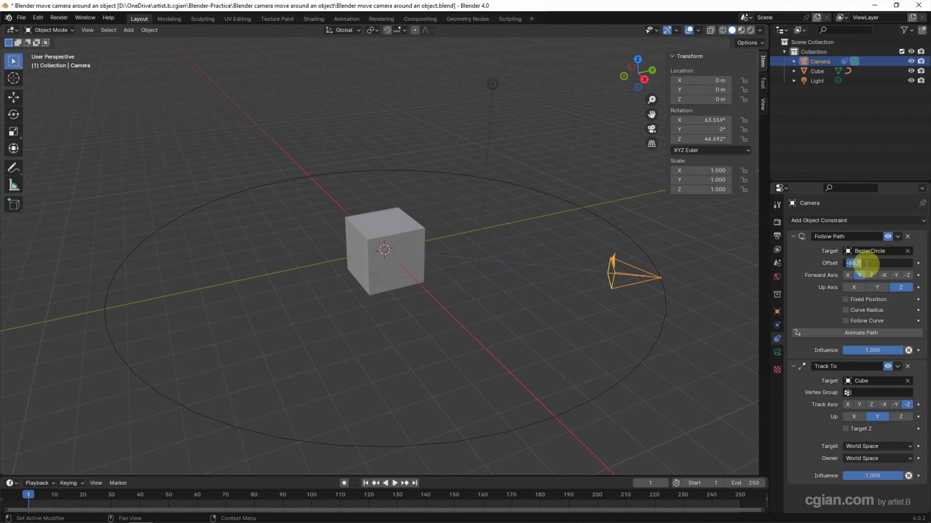
- Keyframe the path offset at 0 on frame 1 and set the animation end frame to 100
{"action": "type", "text": "0"}
{"action": "key", "text": "Return"}
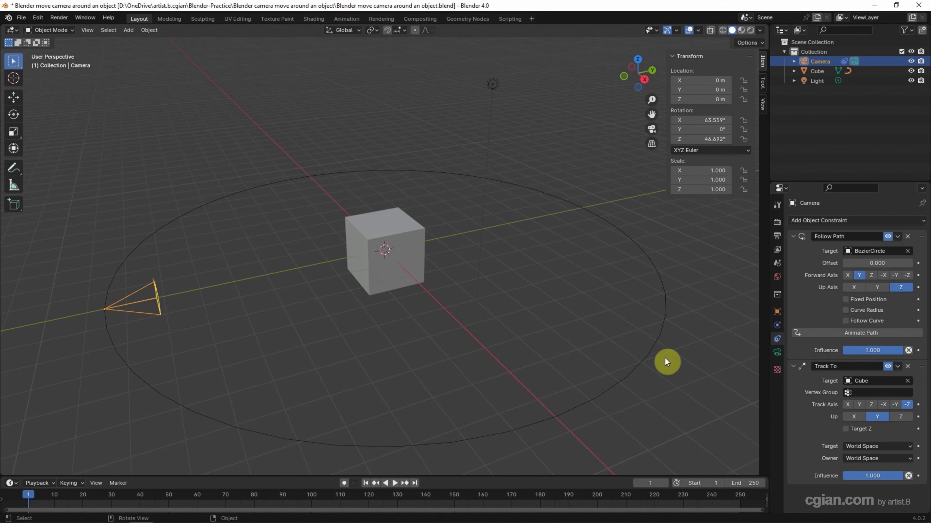
{"action": "left_click", "coordinate": [918, 263]}
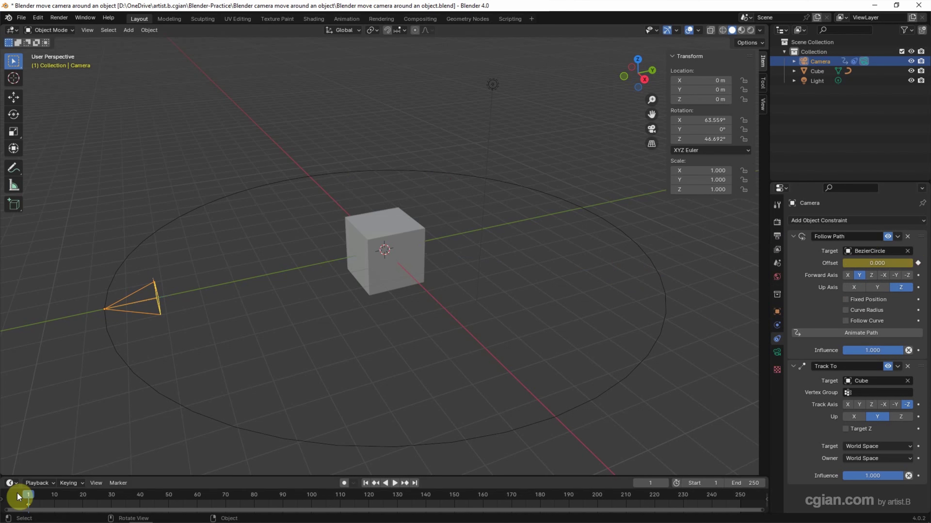
{"action": "left_click", "coordinate": [740, 484]}
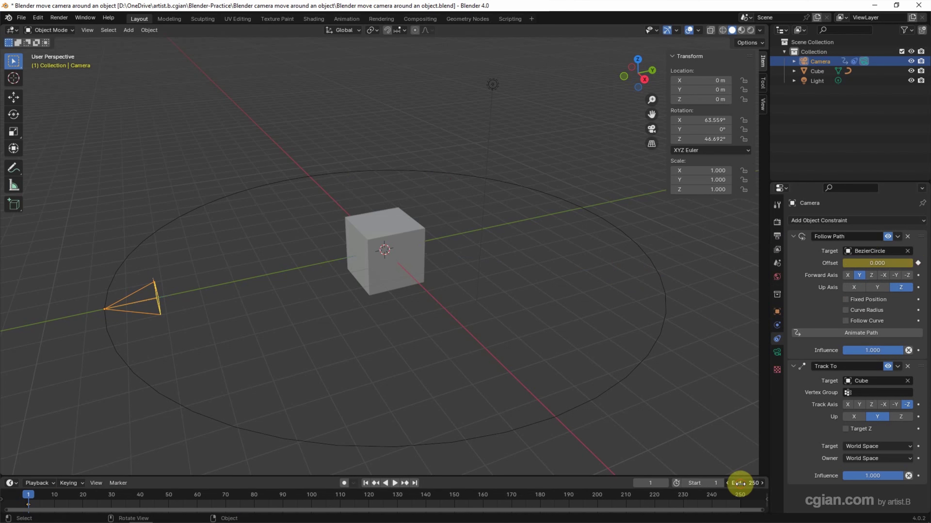
{"action": "type", "text": "100"}
{"action": "key", "text": "Return"}
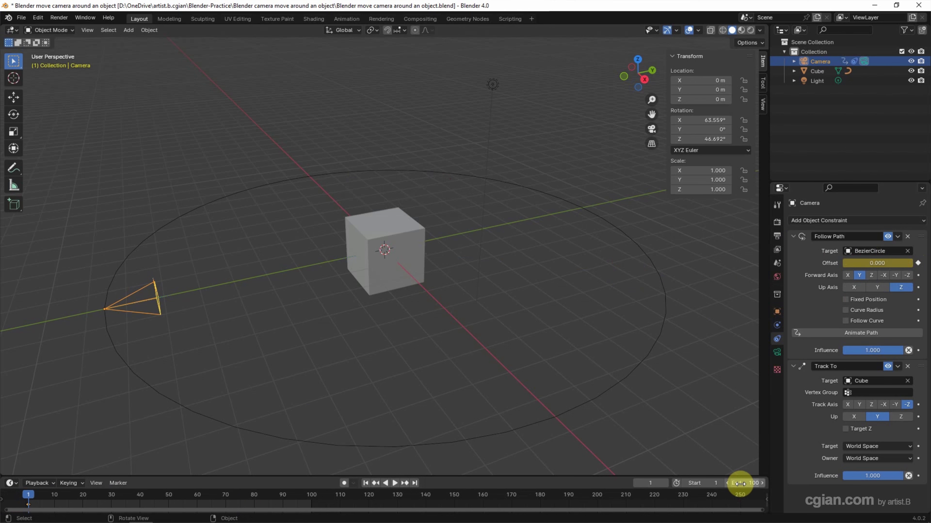
- At frame 100, set the path offset to 100 and keyframe it
{"action": "left_click", "coordinate": [415, 484]}
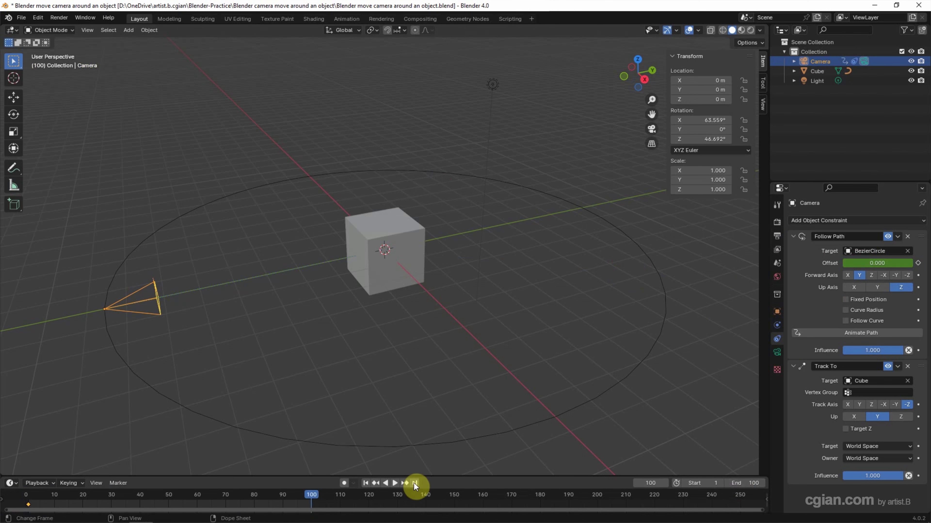
{"action": "left_click", "coordinate": [871, 263]}
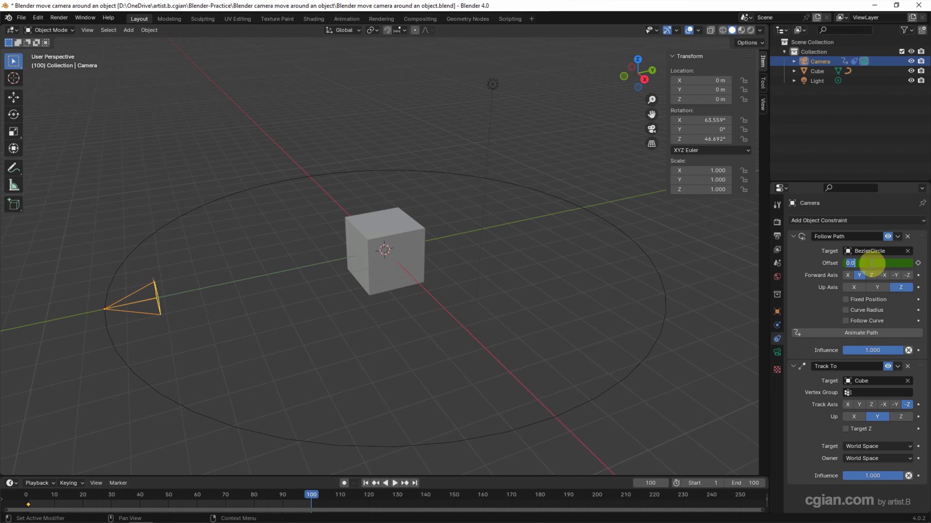
{"action": "type", "text": "100"}
{"action": "key", "text": "Return"}
{"action": "left_click", "coordinate": [917, 263]}
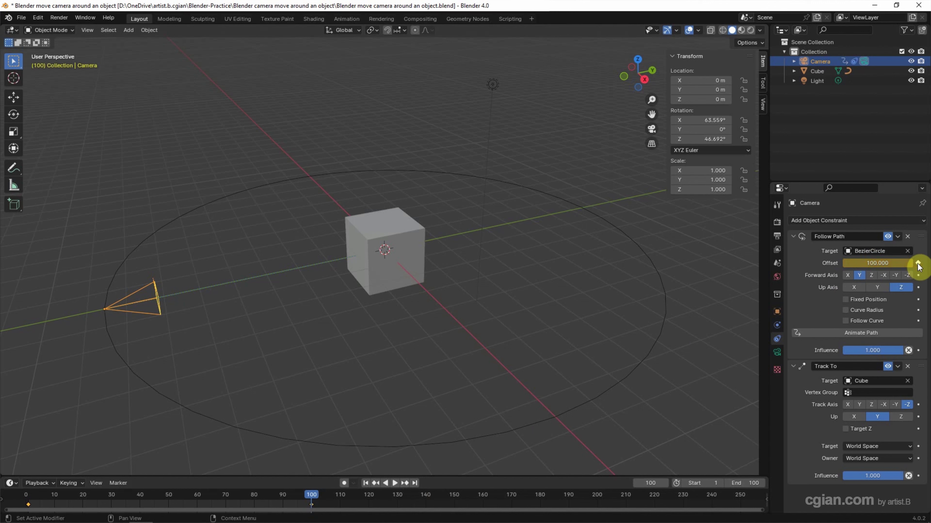
- Play the camera's orbit from frame 1, stop it, and bring up the timeline keyframe options
{"action": "left_click", "coordinate": [365, 484]}
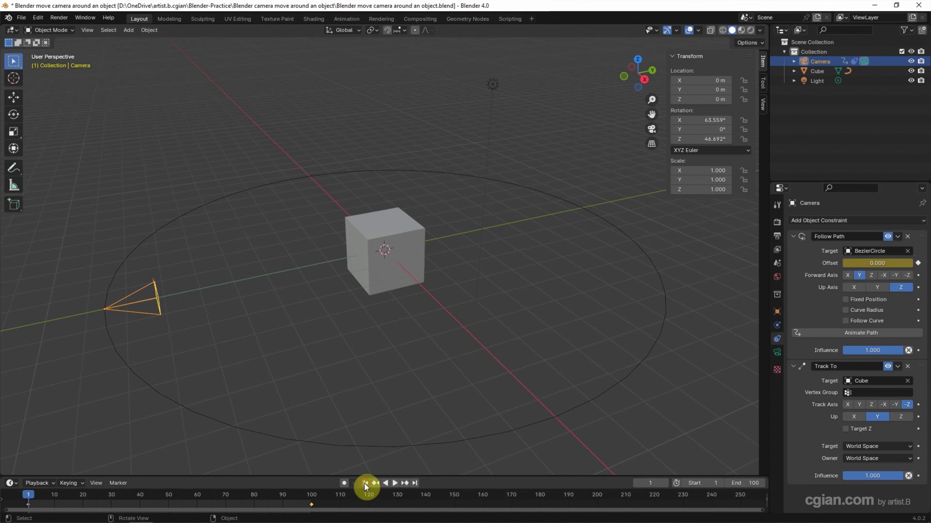
{"action": "left_click", "coordinate": [391, 484]}
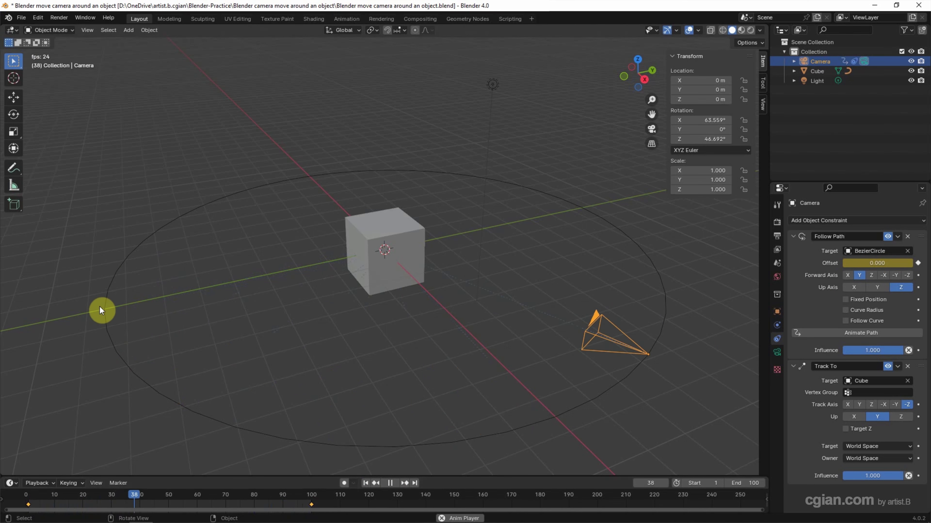
{"action": "left_click", "coordinate": [390, 483]}
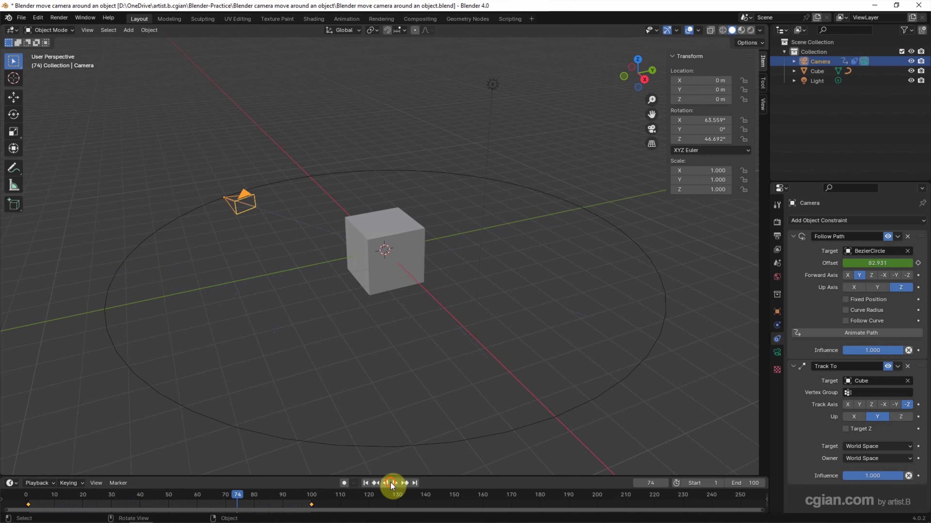
{"action": "right_click", "coordinate": [313, 505]}
- Switch the offset keyframes to Linear interpolation and replay the steady orbit from frame 1
{"action": "mouse_move", "coordinate": [307, 446]}
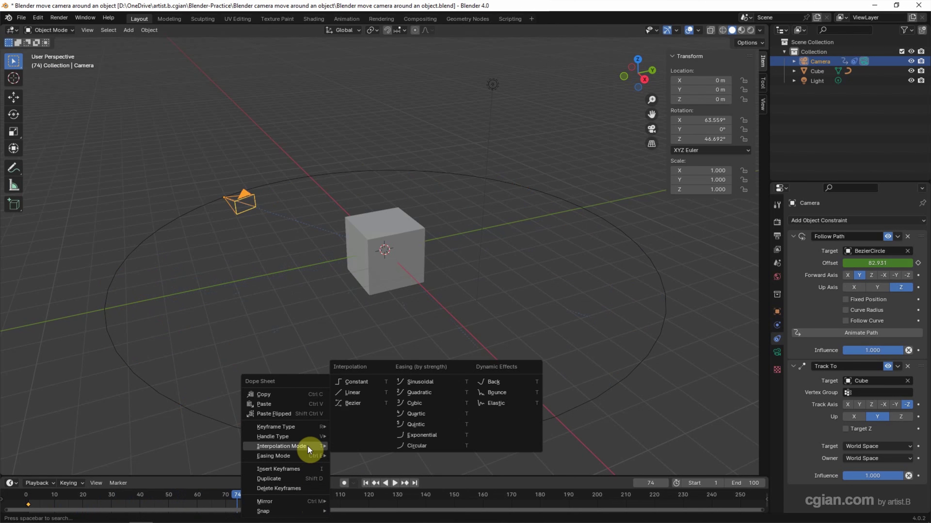
{"action": "left_click", "coordinate": [371, 393]}
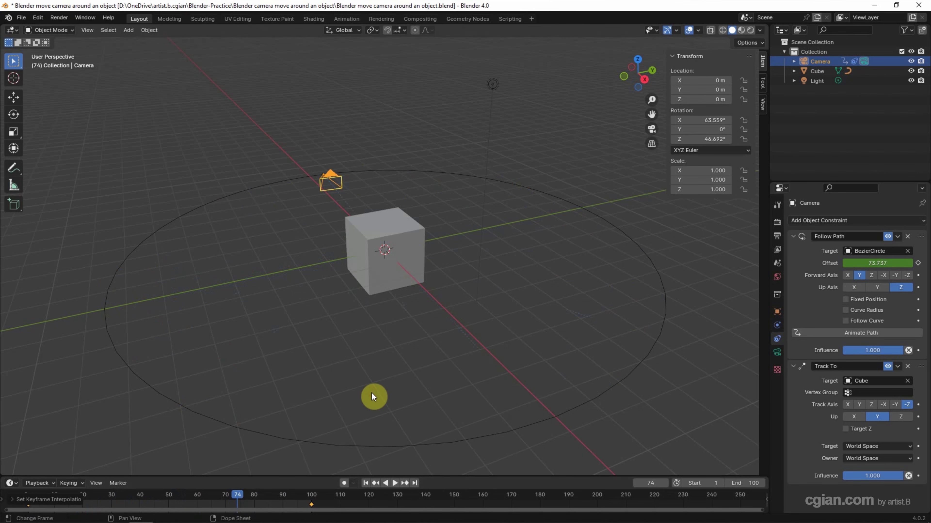
{"action": "left_click", "coordinate": [365, 484]}
{"action": "left_click", "coordinate": [392, 483]}
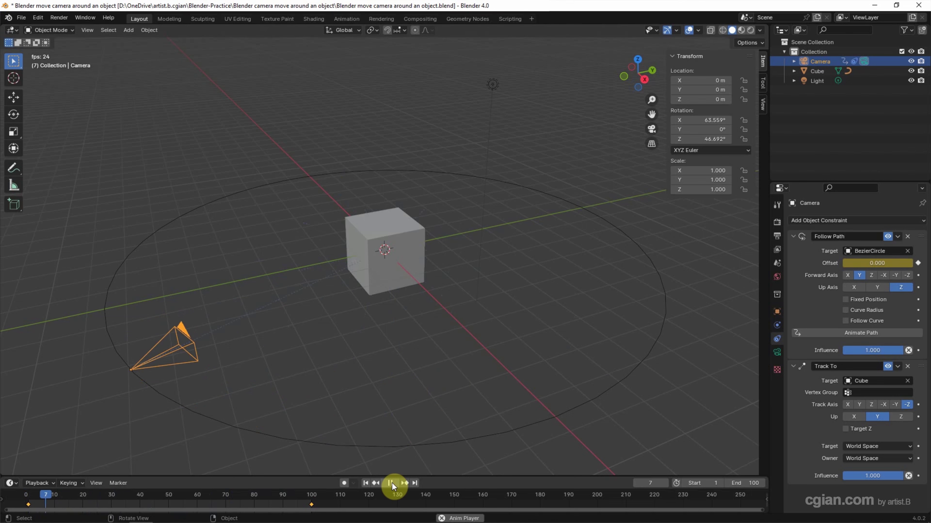
{"action": "left_click", "coordinate": [392, 483]}
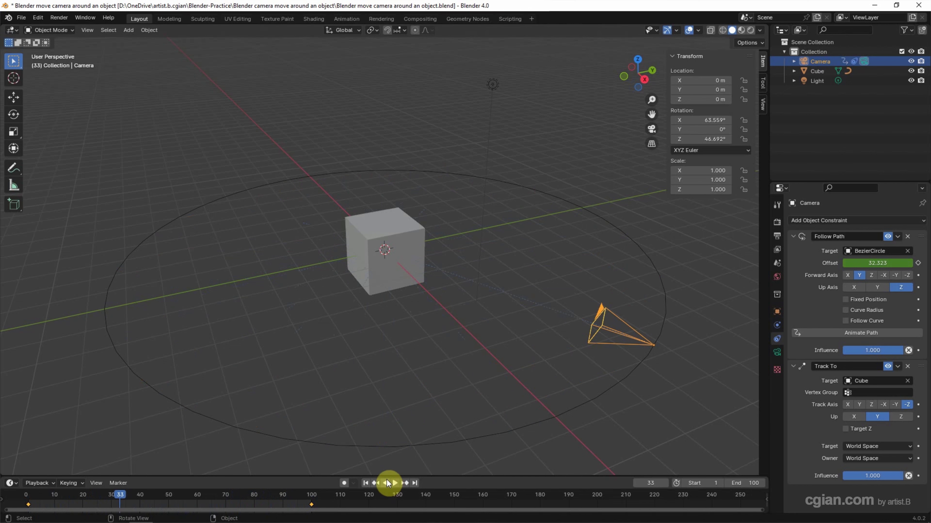
{"action": "left_click", "coordinate": [365, 484]}
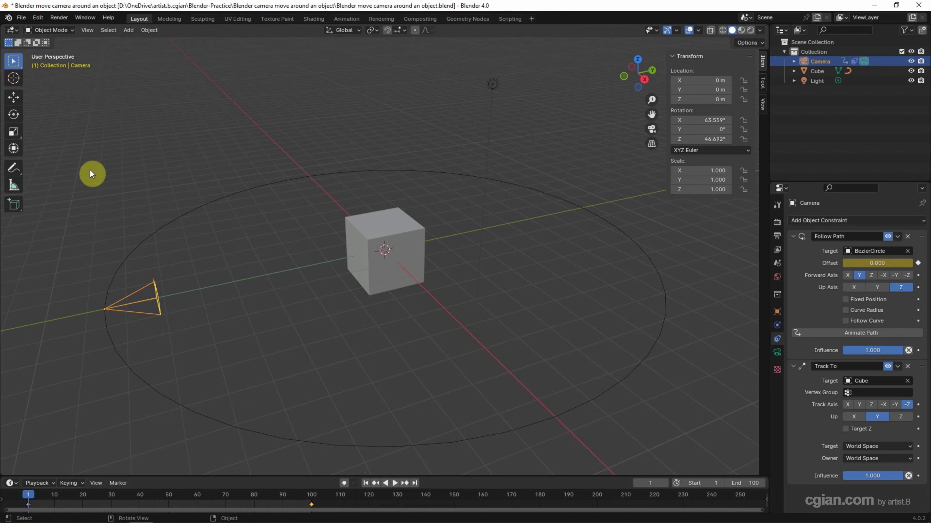
- Set the active camera as the view and play the orbit through it, pausing at frame 35
{"action": "left_click", "coordinate": [85, 31]}
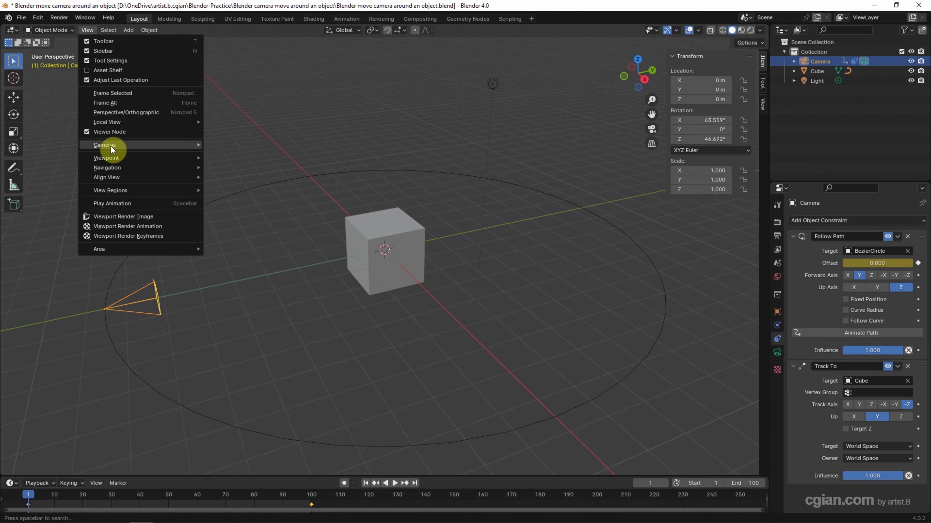
{"action": "mouse_move", "coordinate": [111, 147]}
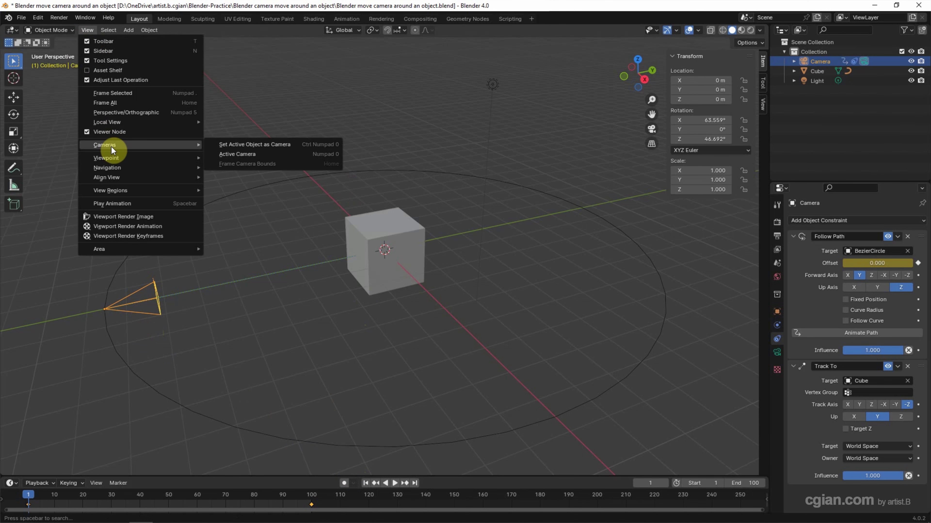
{"action": "left_click", "coordinate": [214, 146]}
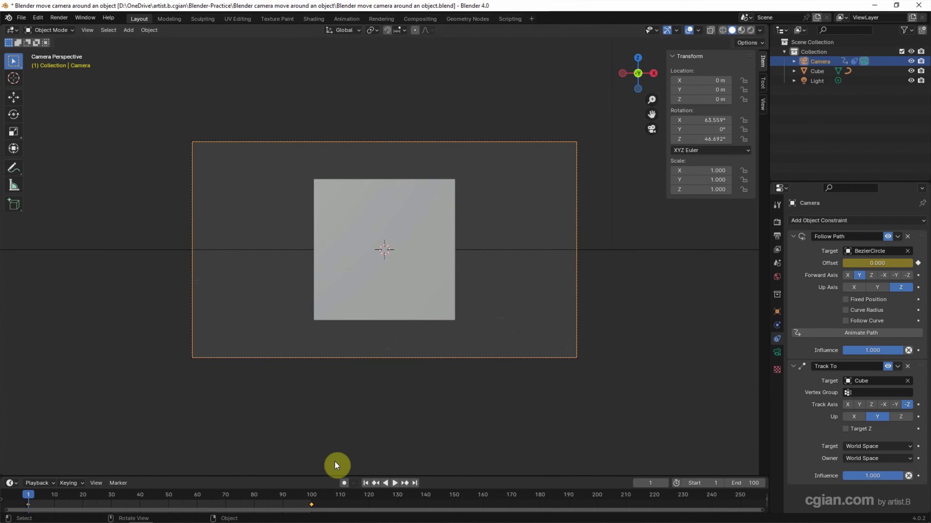
{"action": "left_click", "coordinate": [393, 484]}
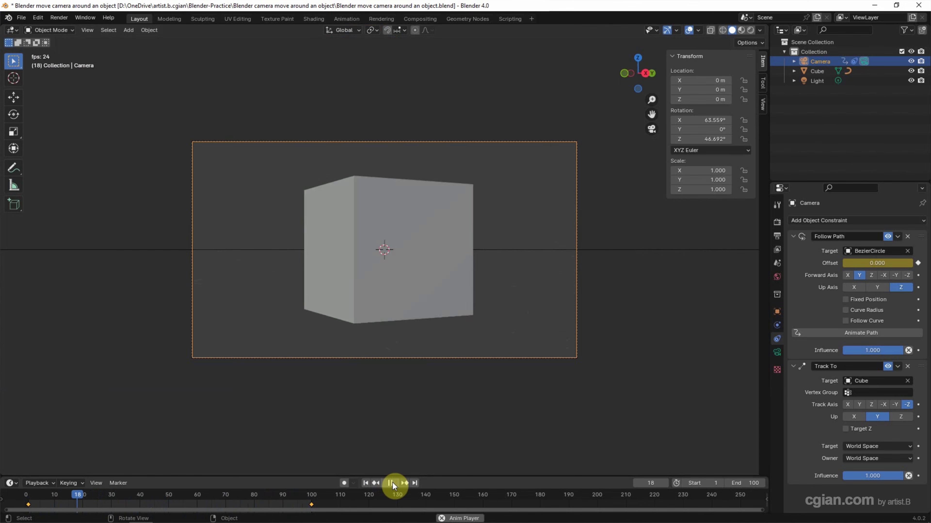
{"action": "left_click", "coordinate": [393, 483]}
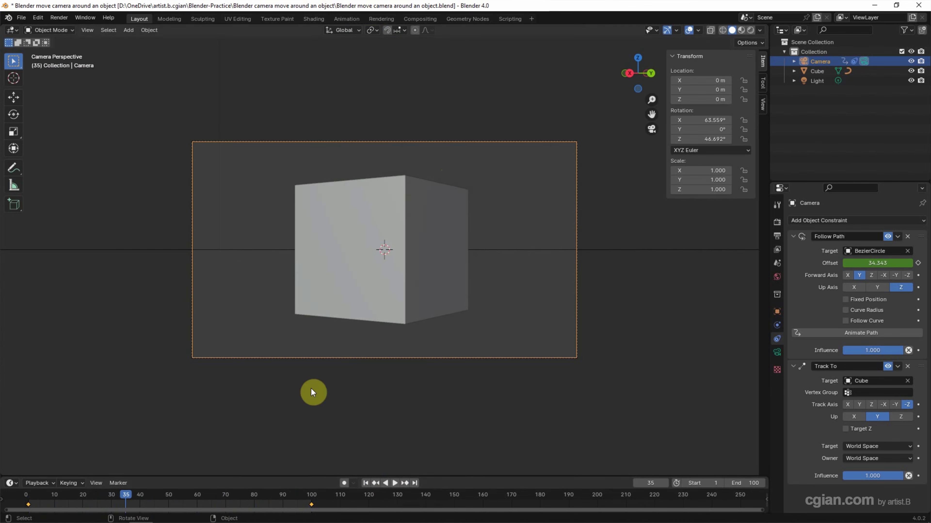
{"action": "left_click", "coordinate": [204, 250]}
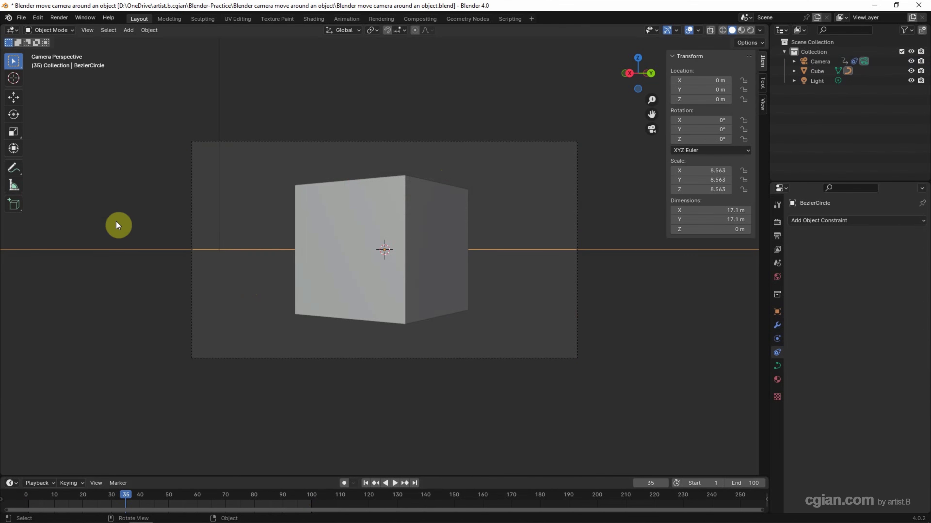
- Split the viewport into stacked camera and perspective views
{"action": "left_click_drag", "start_coordinate": [12, 38], "coordinate": [42, 274]}
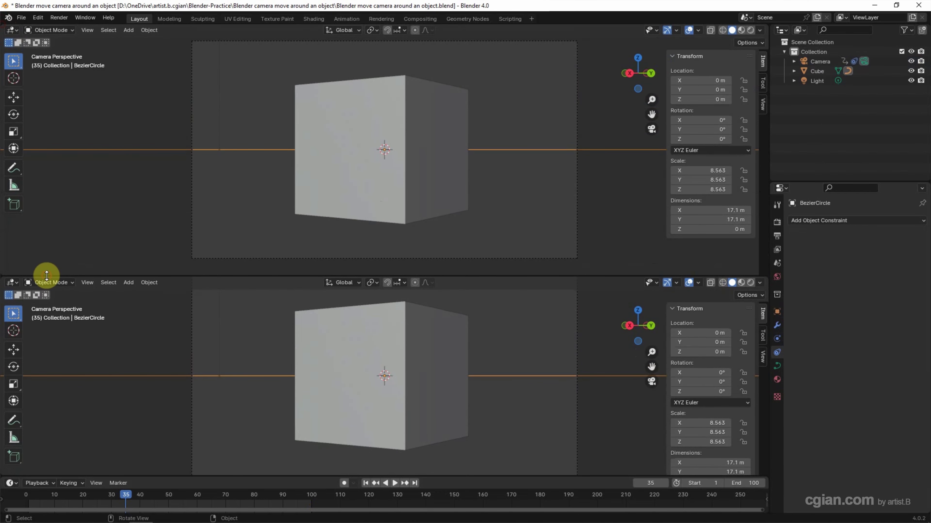
{"action": "left_click", "coordinate": [651, 381]}
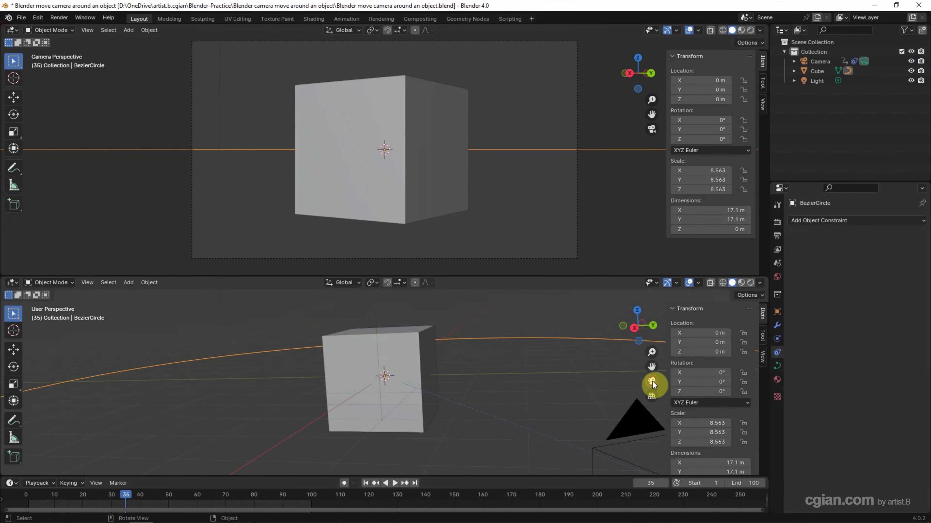
{"action": "scroll", "coordinate": [510, 366], "scroll_direction": "down", "scroll_amount": 2}
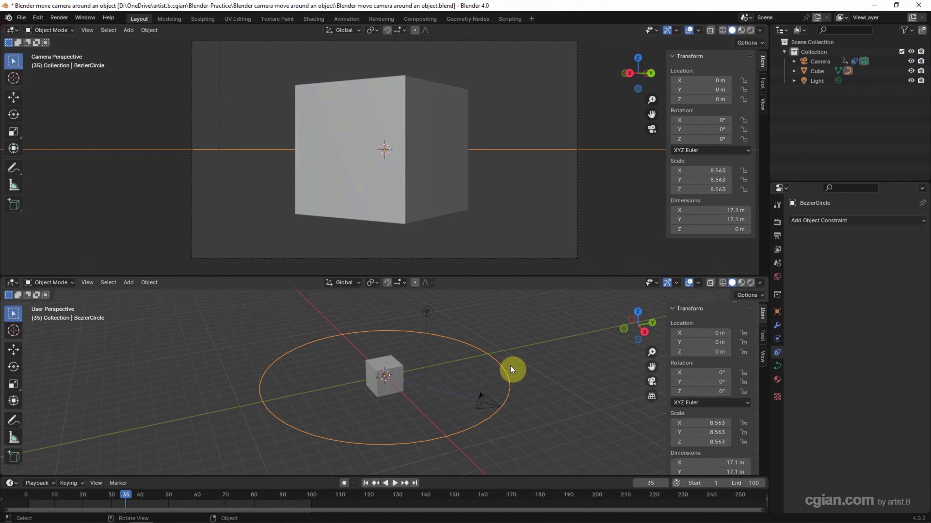
- Raise the Bezier circle to Z 2.6543 m and scale it to 8.874
{"action": "left_click", "coordinate": [14, 350]}
{"action": "left_click_drag", "start_coordinate": [384, 347], "coordinate": [458, 342]}
{"action": "key", "text": "s"}
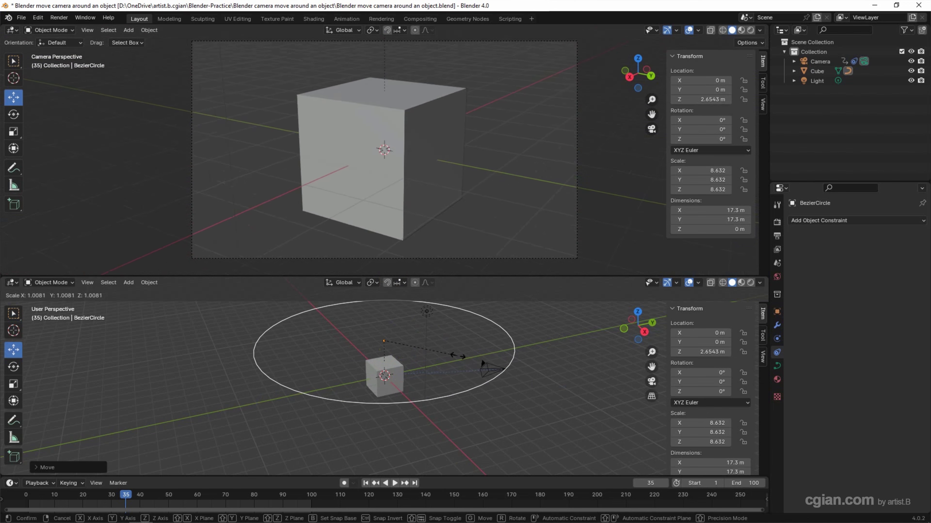
{"action": "left_click", "coordinate": [458, 358]}
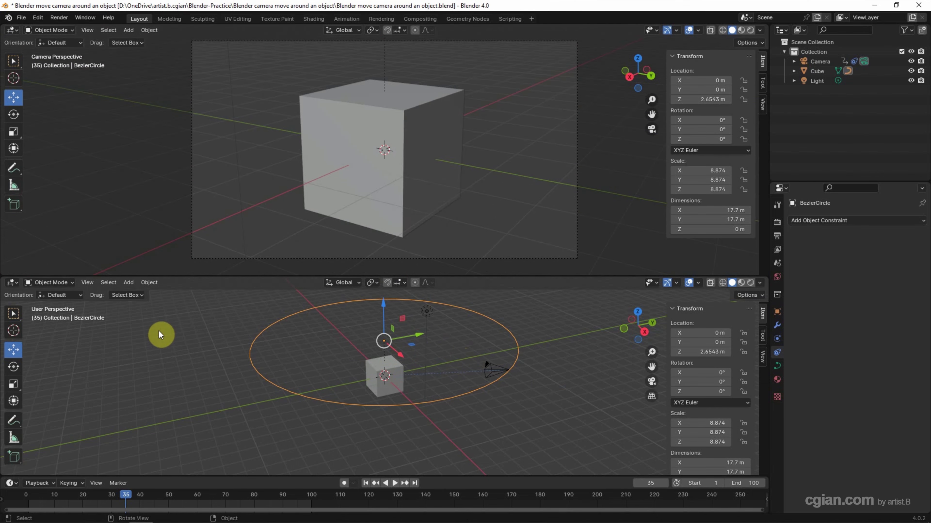
- Add an Ico Sphere and move it to Y -7.1177 m, Z 2.0308 m beside the circle
{"action": "left_click", "coordinate": [124, 282]}
{"action": "mouse_move", "coordinate": [134, 294]}
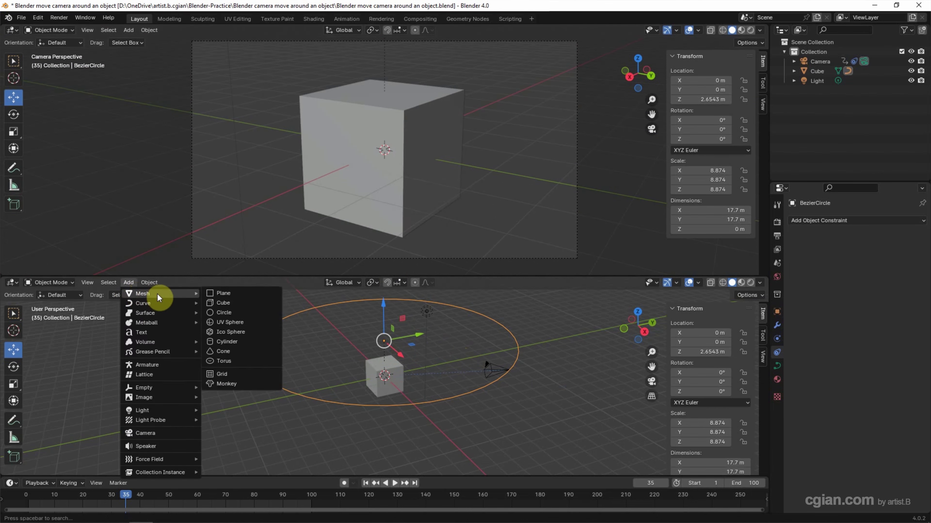
{"action": "left_click", "coordinate": [237, 332]}
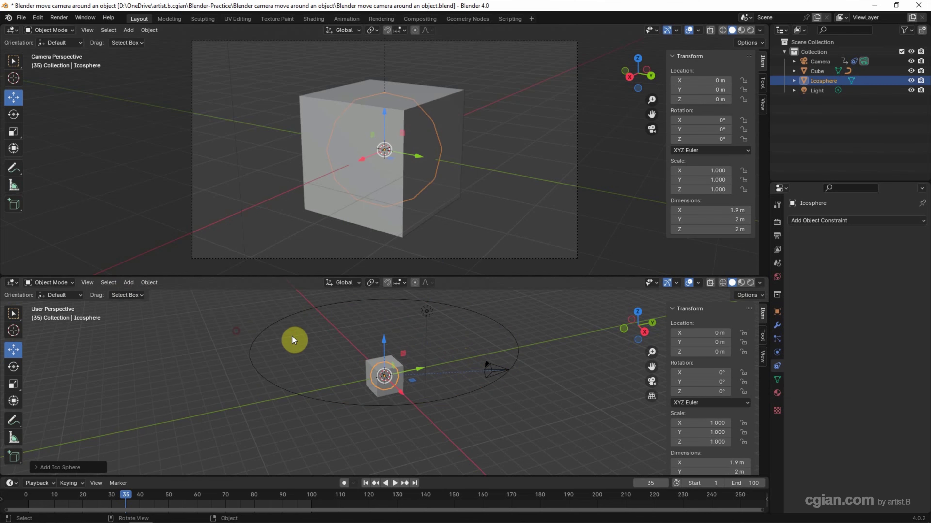
{"action": "left_click_drag", "start_coordinate": [419, 370], "coordinate": [283, 363]}
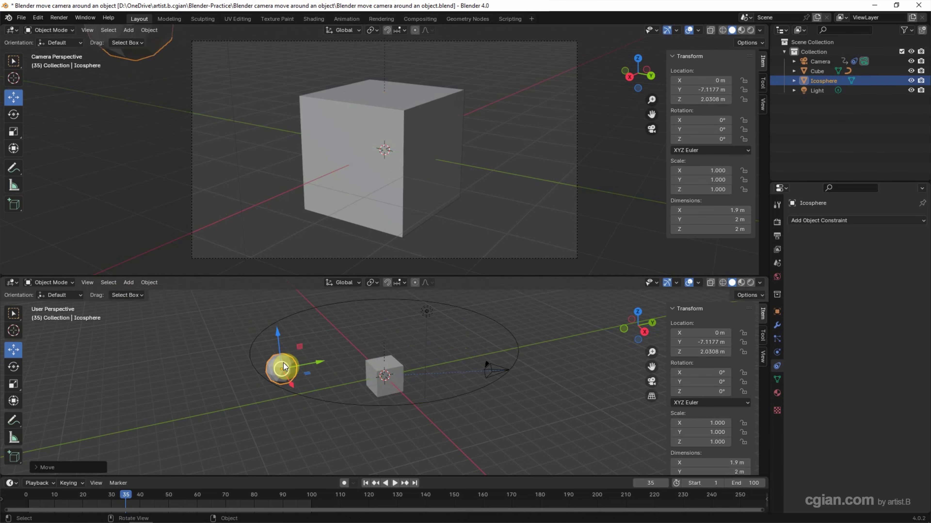
- Parent the Bezier circle to the Icosphere in Object Properties > Relations
{"action": "left_click", "coordinate": [304, 312]}
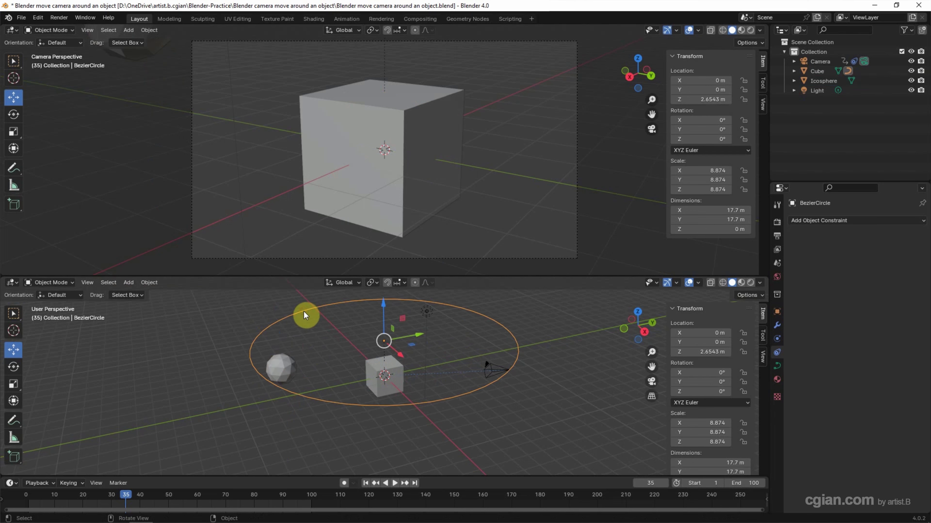
{"action": "left_click", "coordinate": [776, 312]}
{"action": "left_click", "coordinate": [875, 388]}
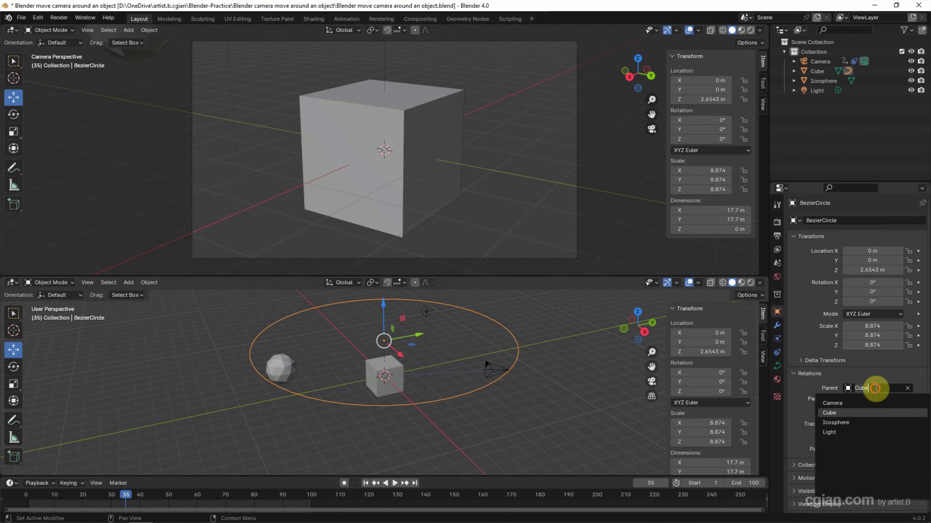
{"action": "left_click", "coordinate": [843, 422]}
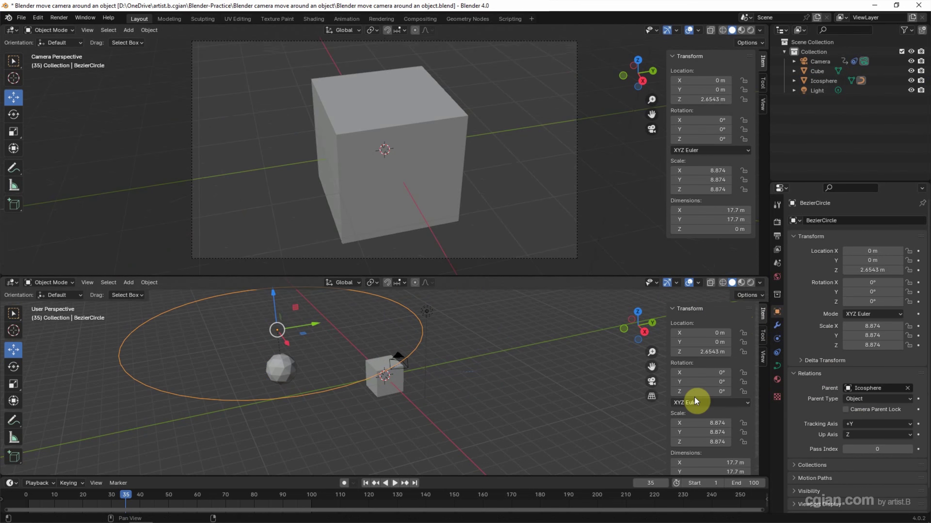
- Switch the camera's Track To constraint target from the cube to Icosphere
{"action": "left_click", "coordinate": [401, 363]}
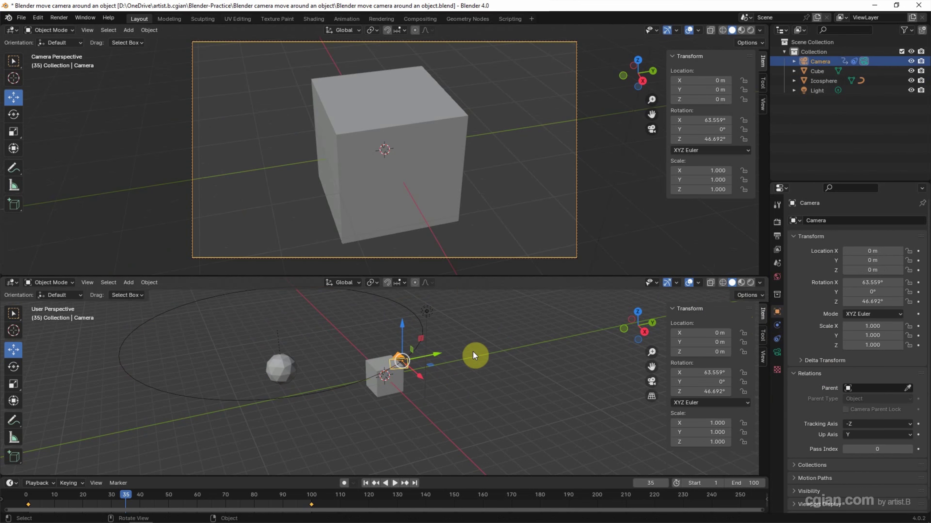
{"action": "left_click", "coordinate": [777, 339]}
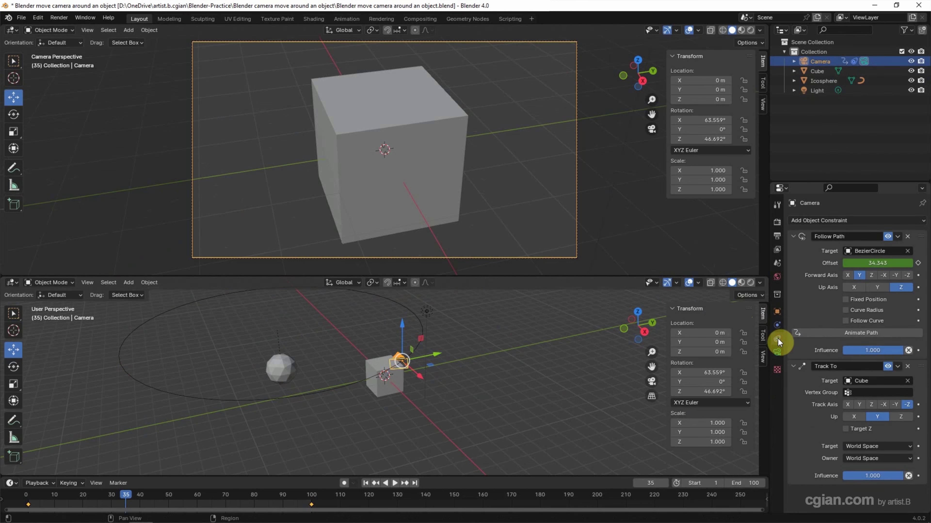
{"action": "left_click", "coordinate": [865, 380]}
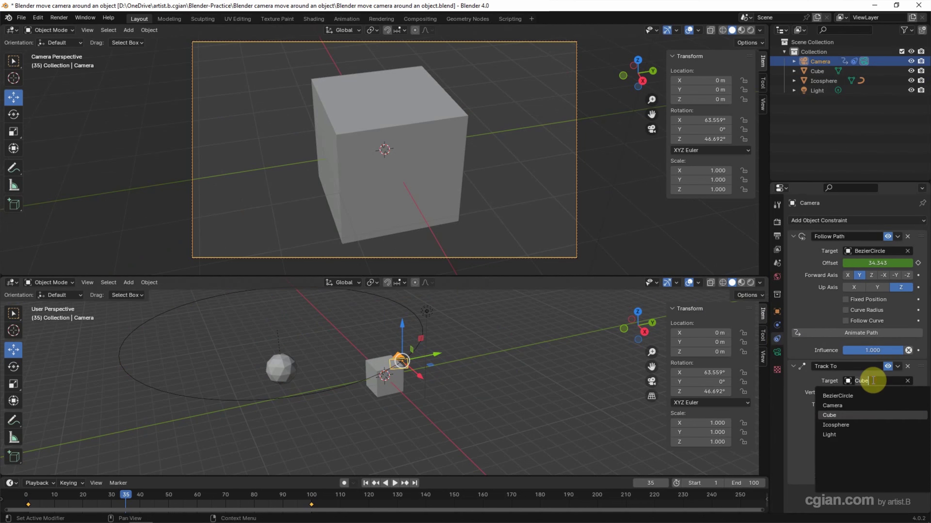
{"action": "left_click", "coordinate": [849, 426]}
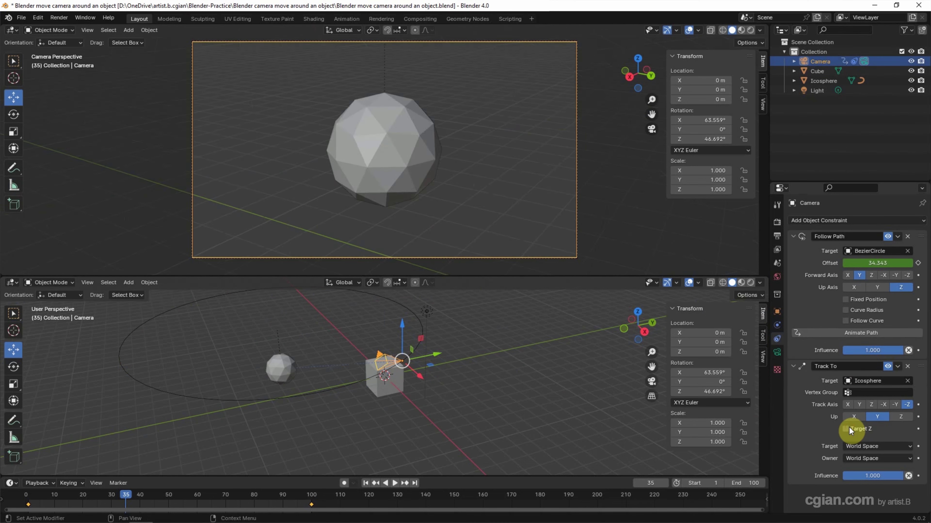